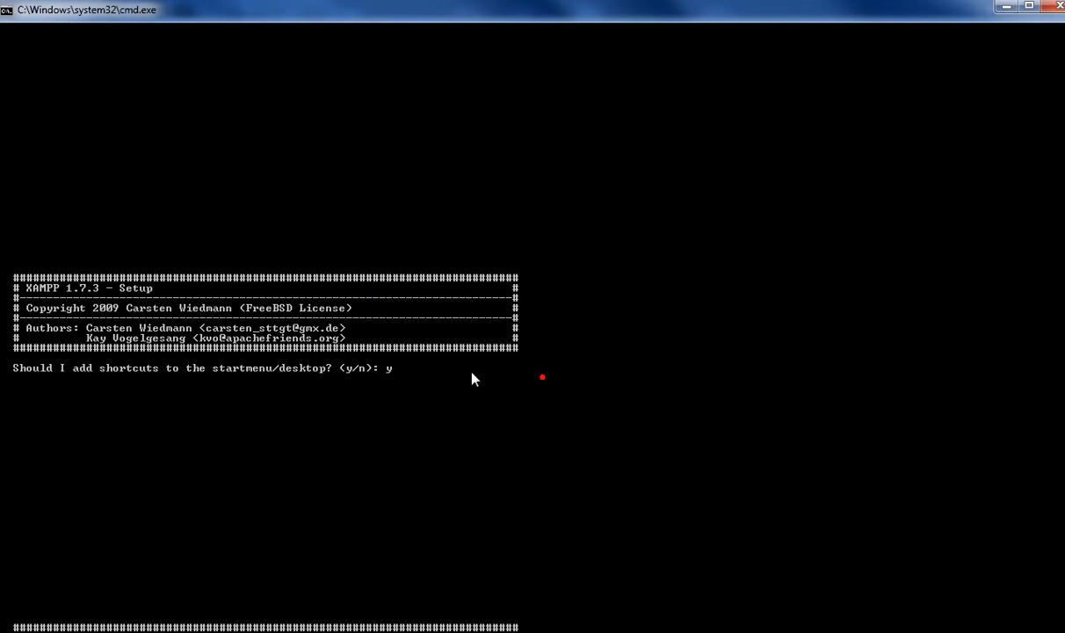
- Accept adding the startmenu and desktop shortcuts and proceed with relocating the XAMPP paths
key(Return)
text(y)
scroll(360, 219, down, 4)
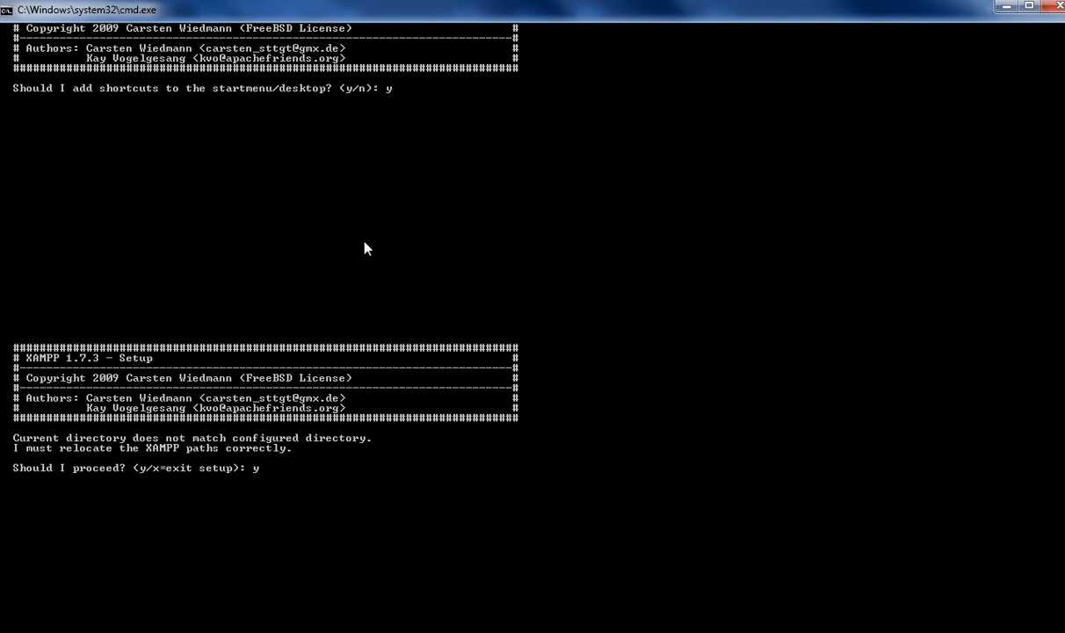
key(Return)
- Decline the portable XAMPP without drive letters and continue through the setup prompts
text(n)
key(Return)
scroll(314, 285, down, 5)
key(Return)
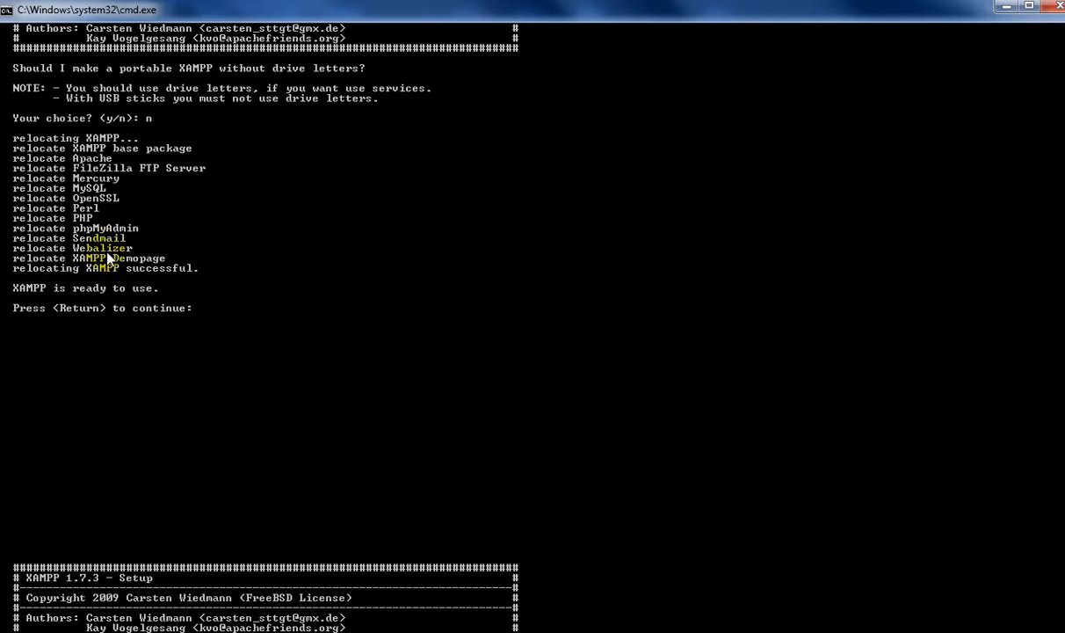
key(Return)
- Launch the XAMPP Control Panel with setup option 1 and start the MySql module
text(1)
key(Return)
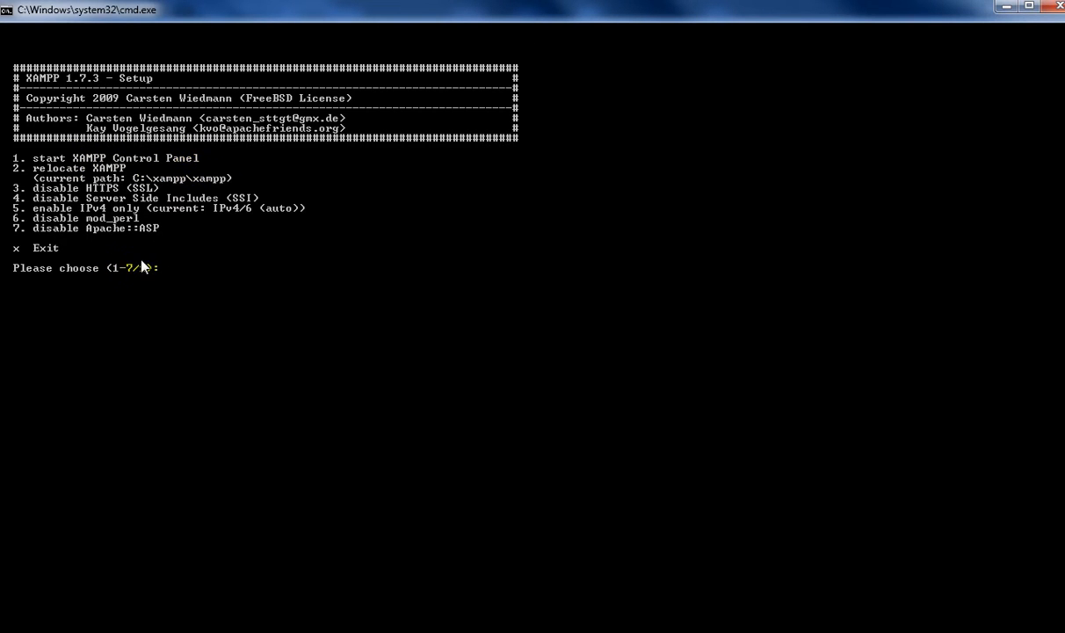
text(1)
key(Return)
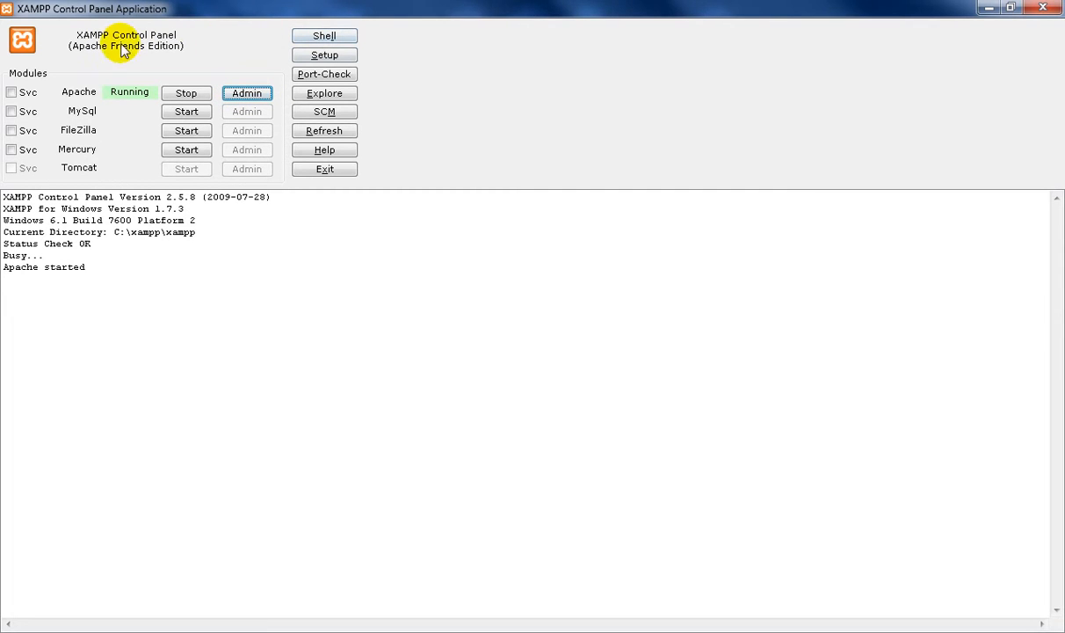
click(186, 113)
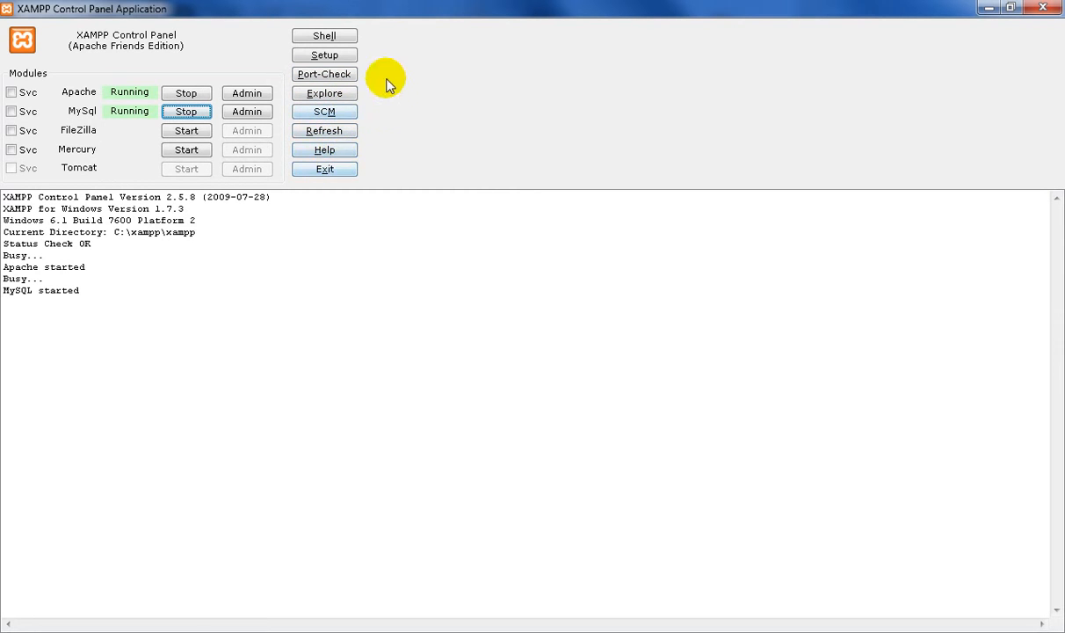
- Browse the XAMPP installation folder in a maximized window, looking into the apache, php and htdocs subfolders
click(327, 95)
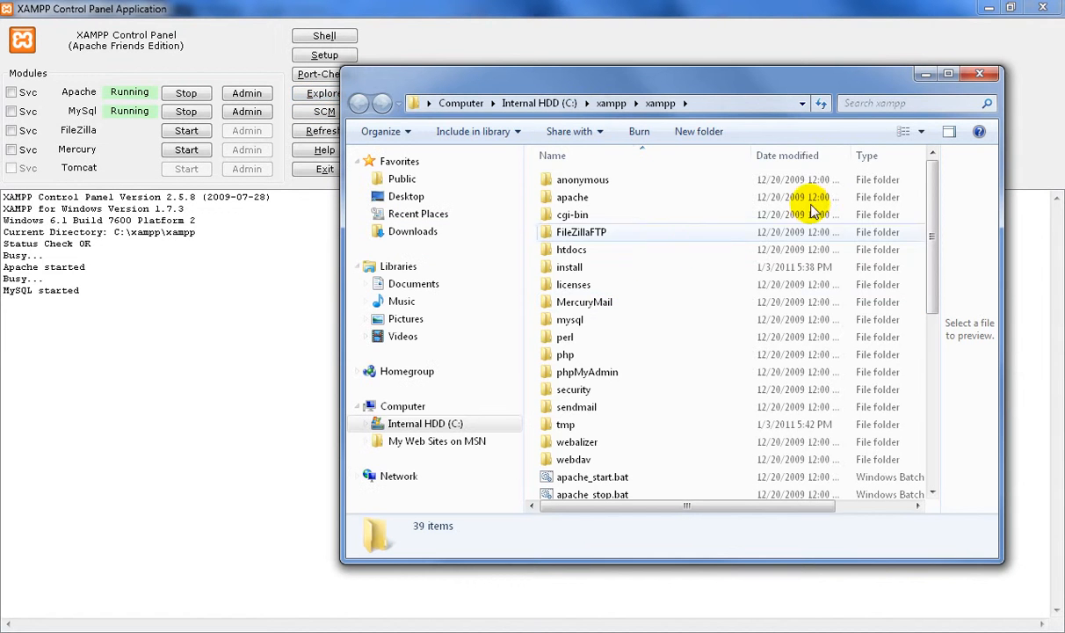
click(947, 76)
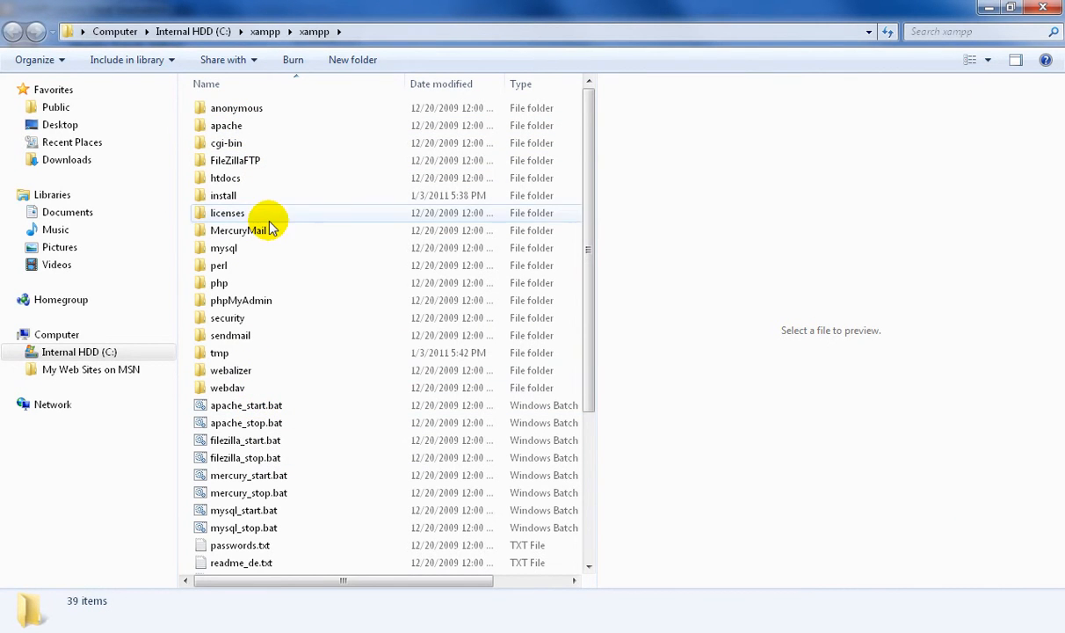
double_click(269, 125)
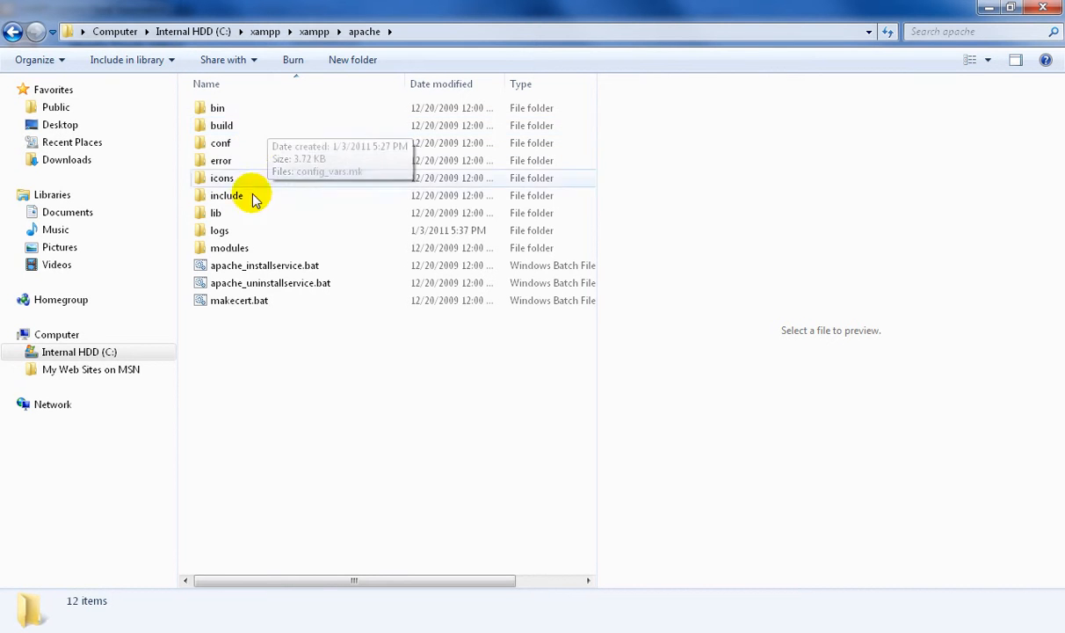
click(13, 32)
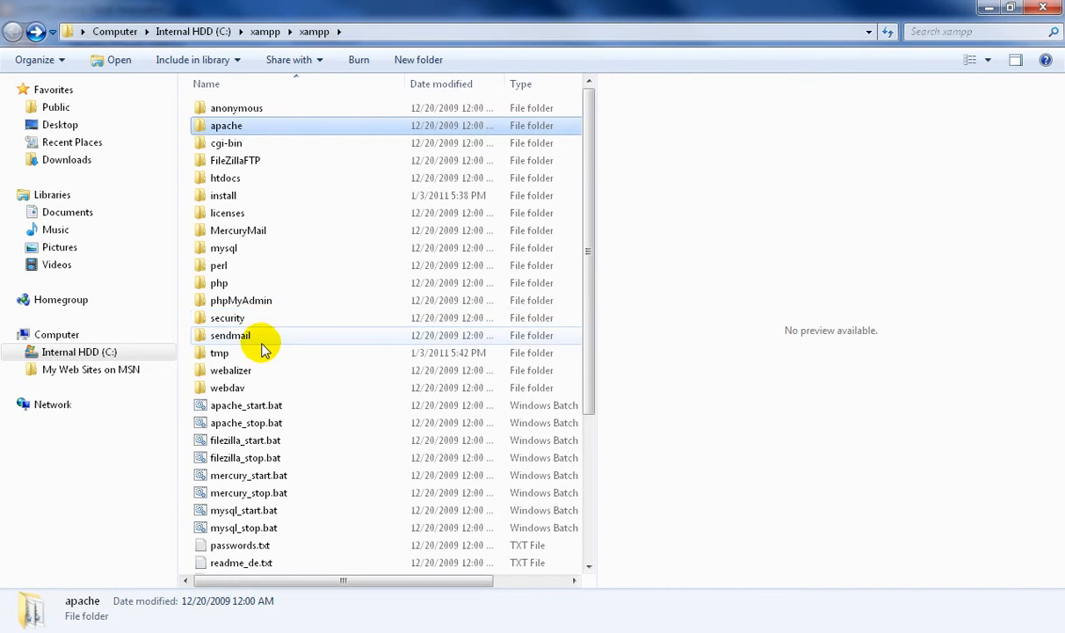
double_click(239, 283)
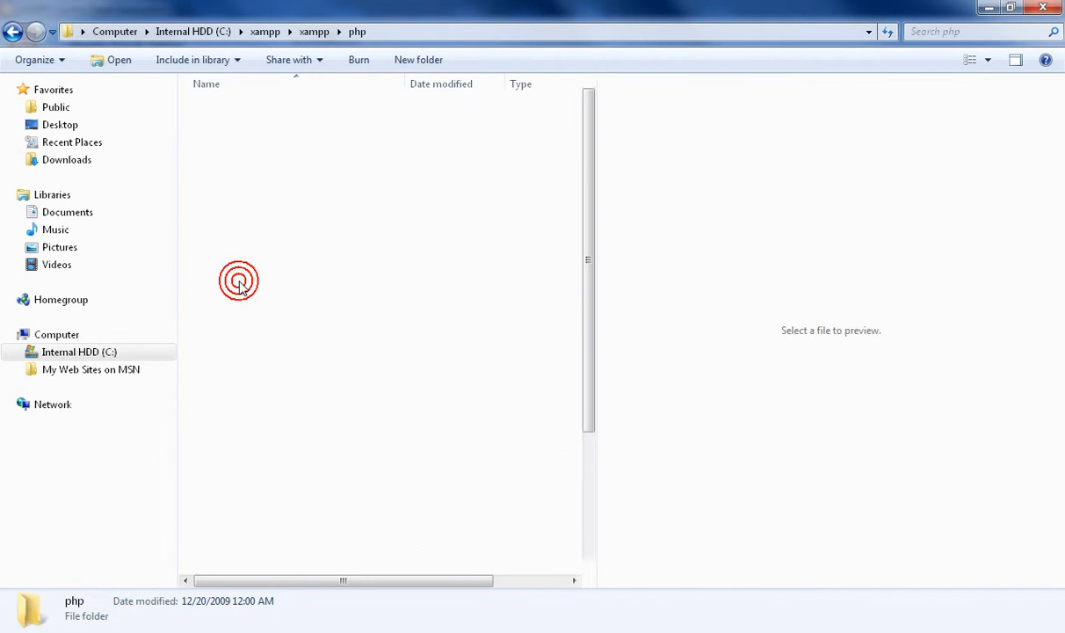
click(10, 34)
double_click(255, 176)
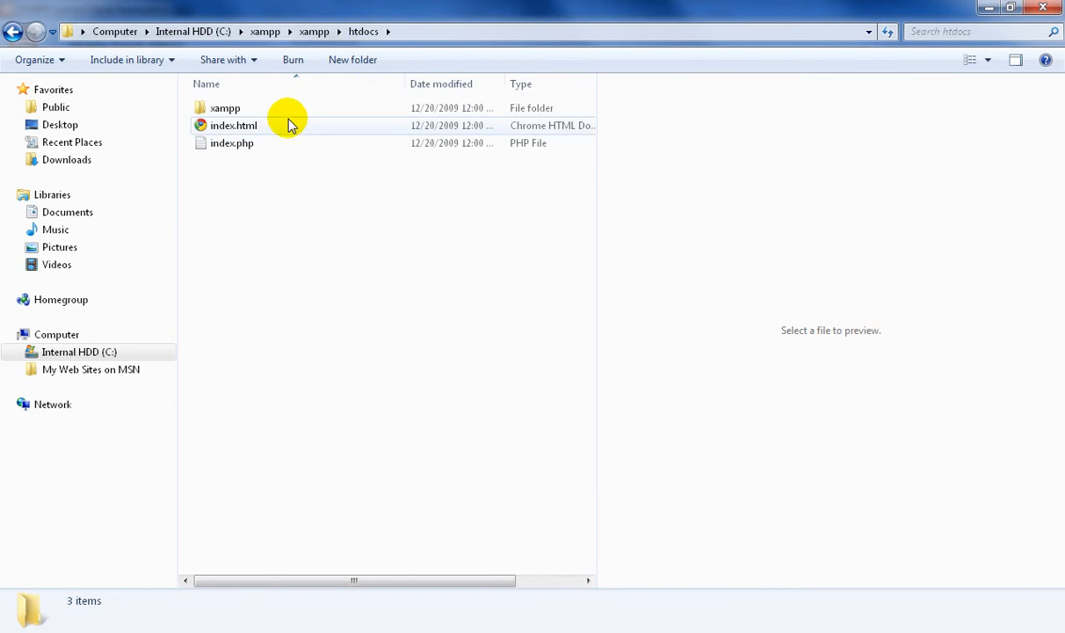
click(269, 253)
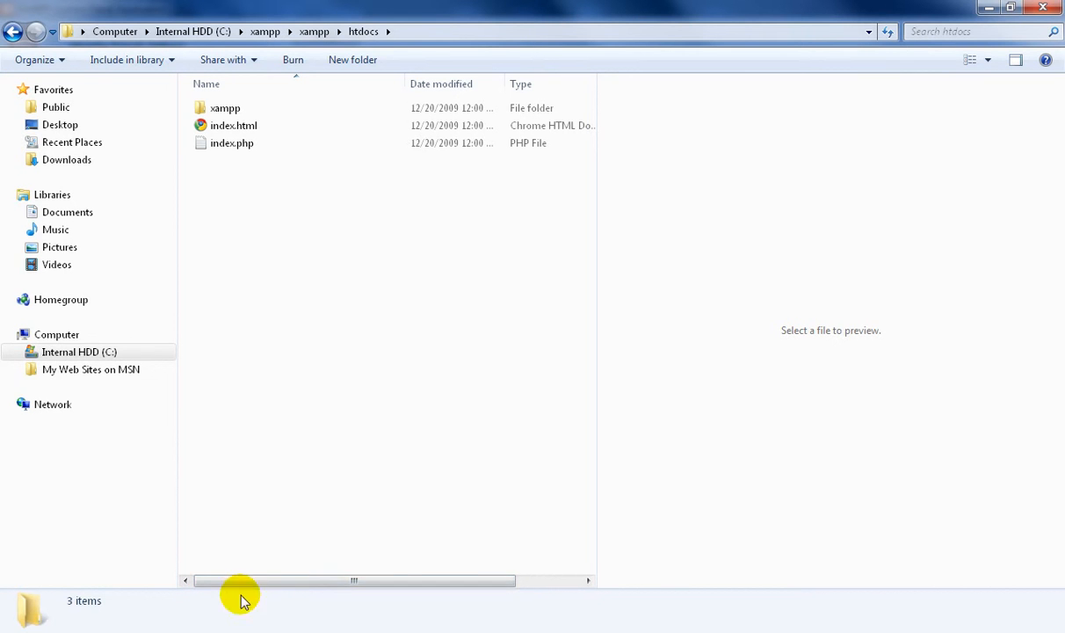
- Switch to the Chrome window showing the XAMPP page and load localhost/xampp/
mouse_move(248, 615)
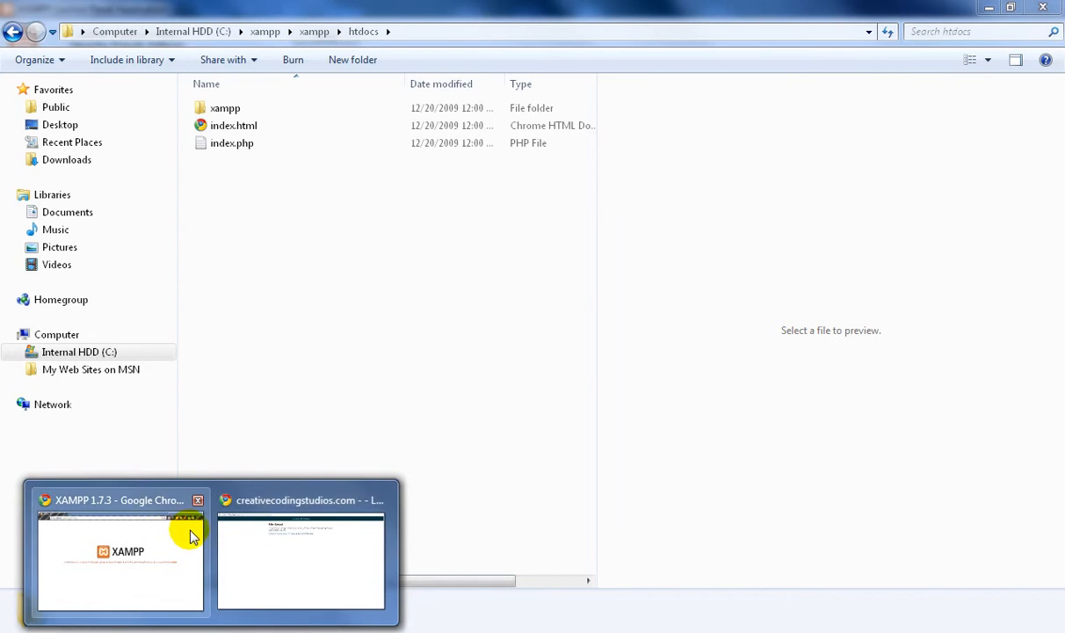
click(145, 527)
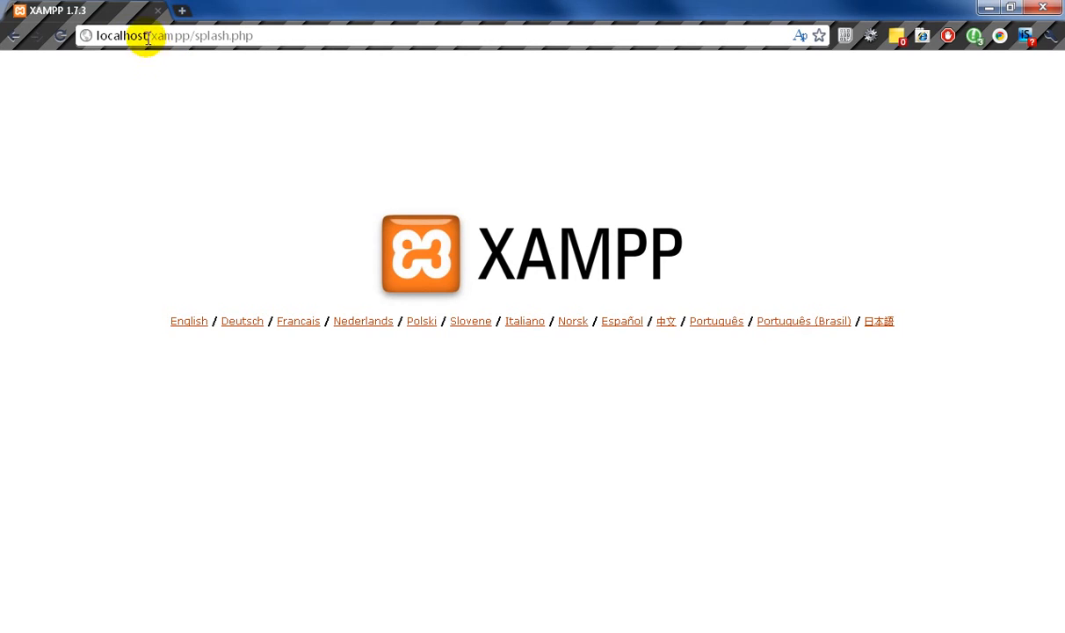
drag(258, 35, 154, 38)
text(xampp/)
key(Return)
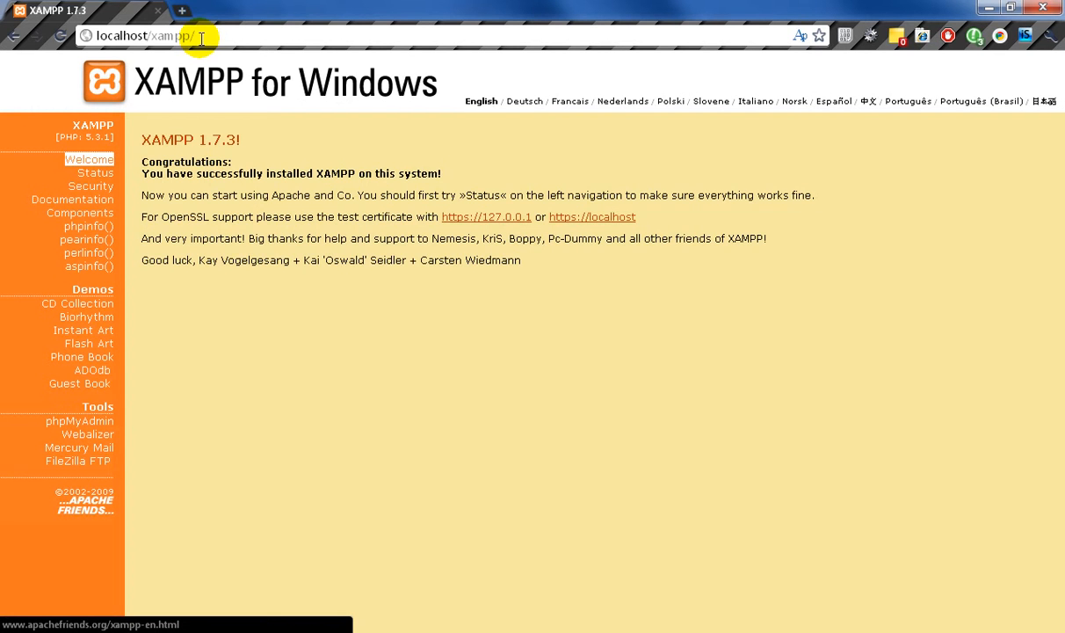
- Load localhost/xampp/splash.php and choose English as the XAMPP language
click(315, 26)
click(304, 27)
text(set)
key(BackSpace)
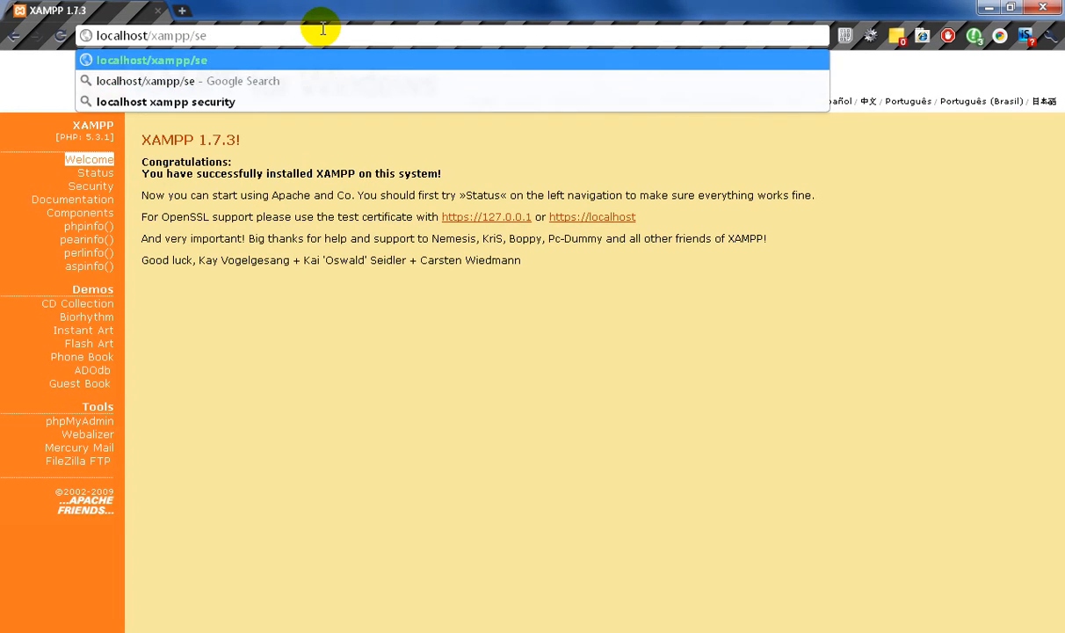
text(t)
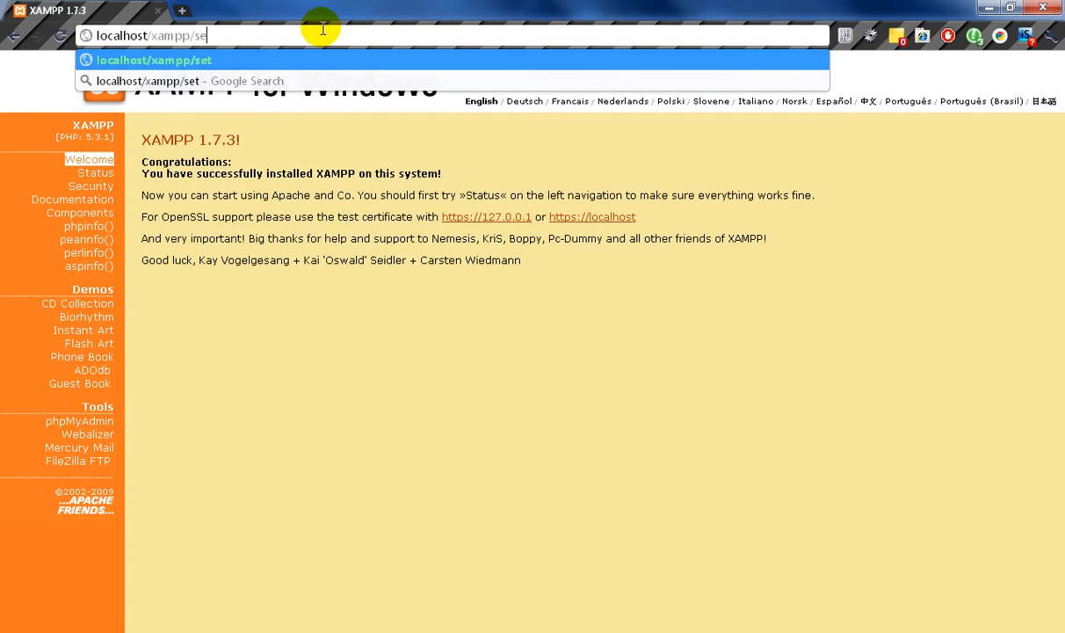
key(BackSpace)
key(BackSpace)
key(Down)
key(Return)
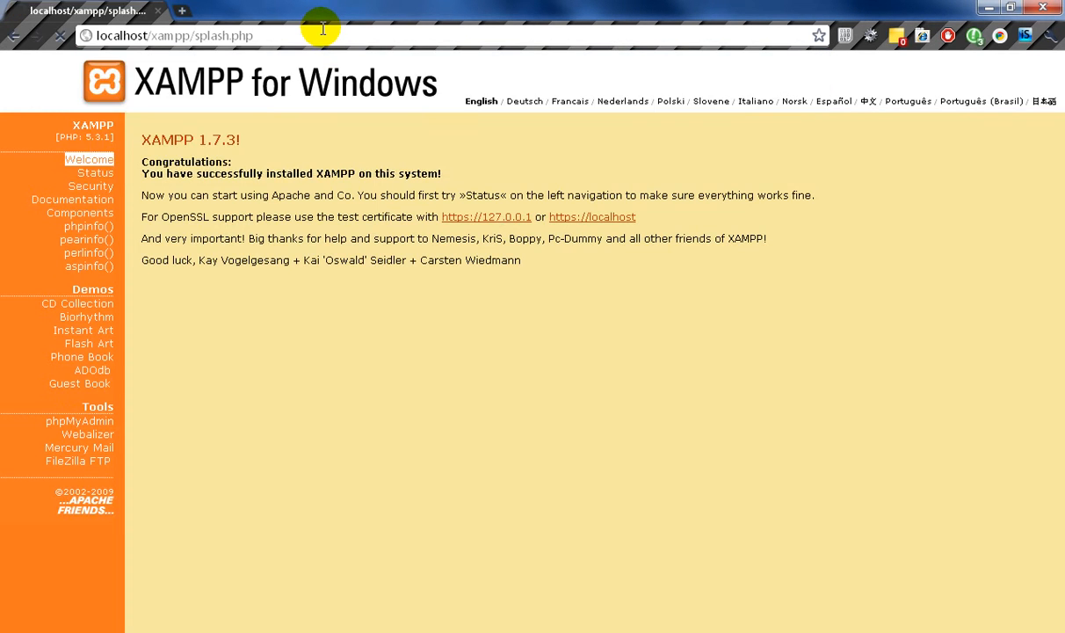
click(192, 324)
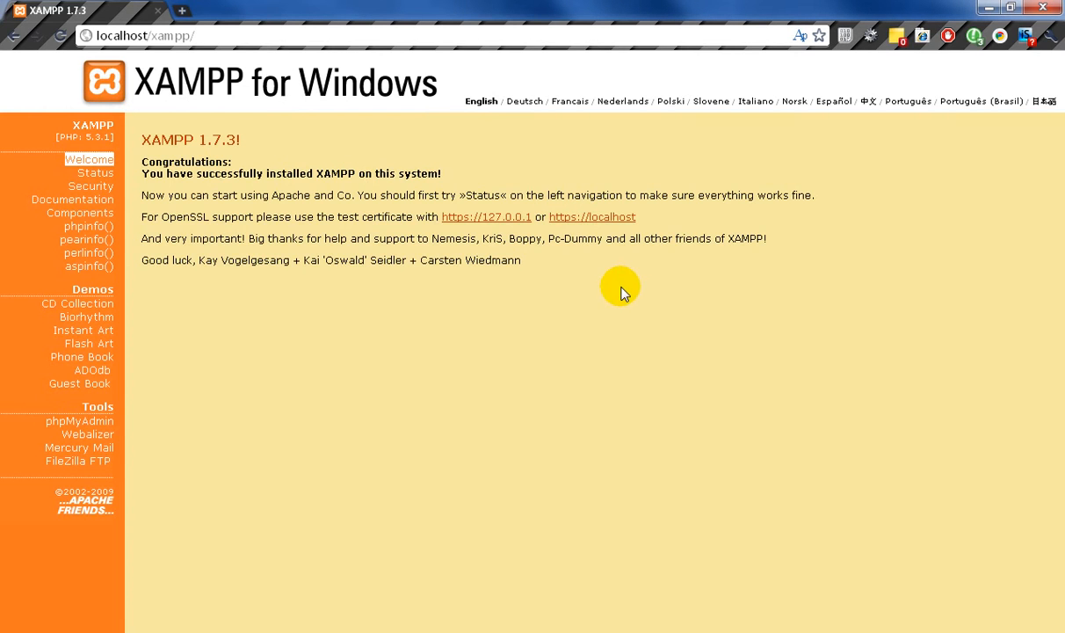
middle_click(474, 216)
click(255, 8)
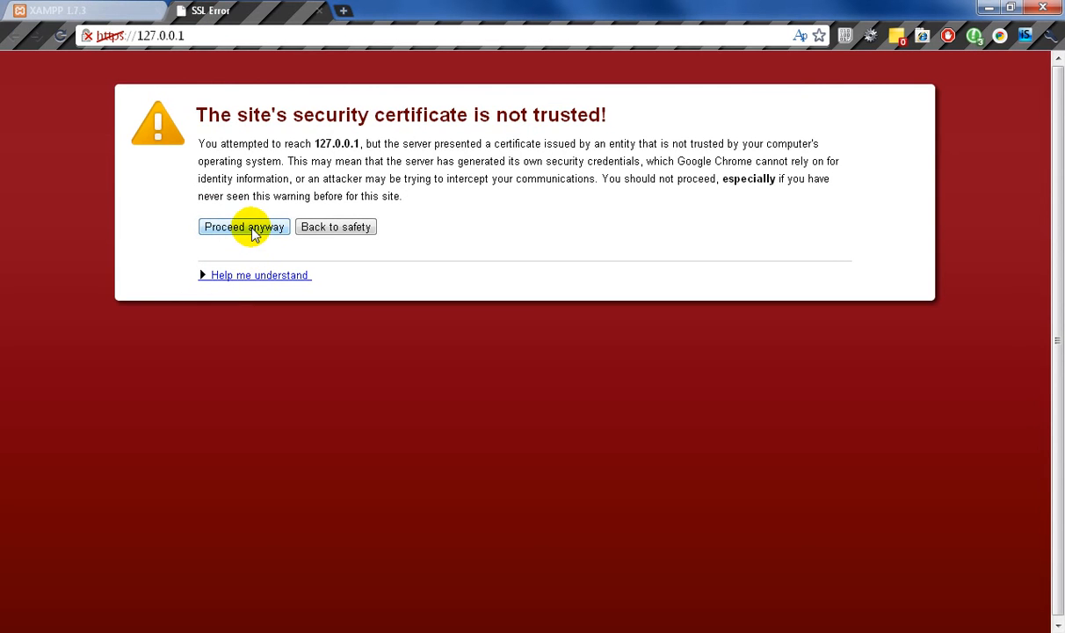
click(245, 226)
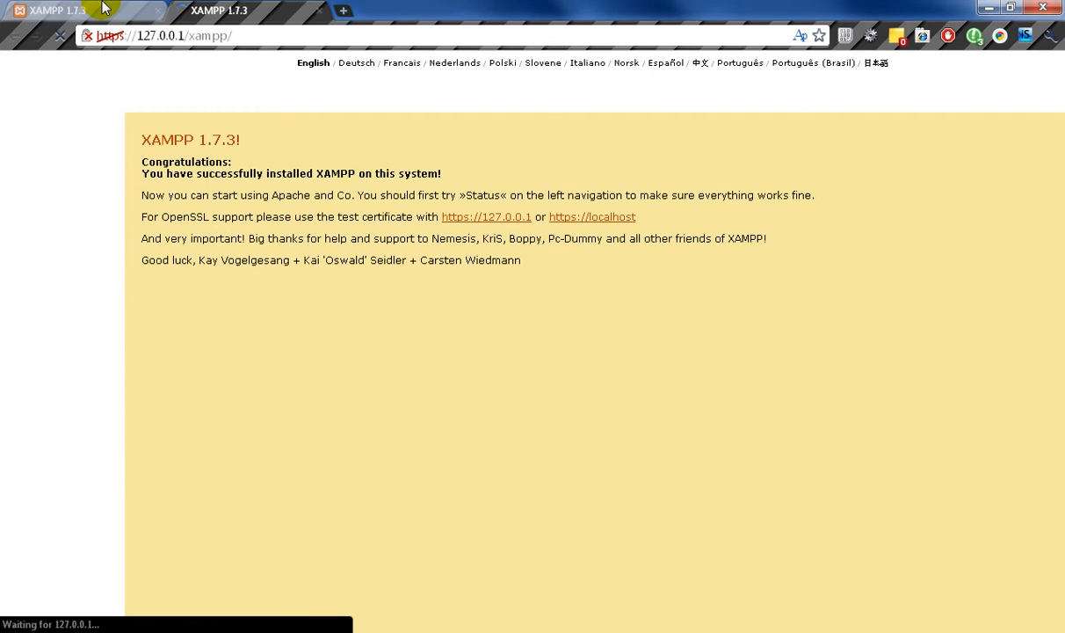
click(104, 7)
click(231, 15)
click(83, 14)
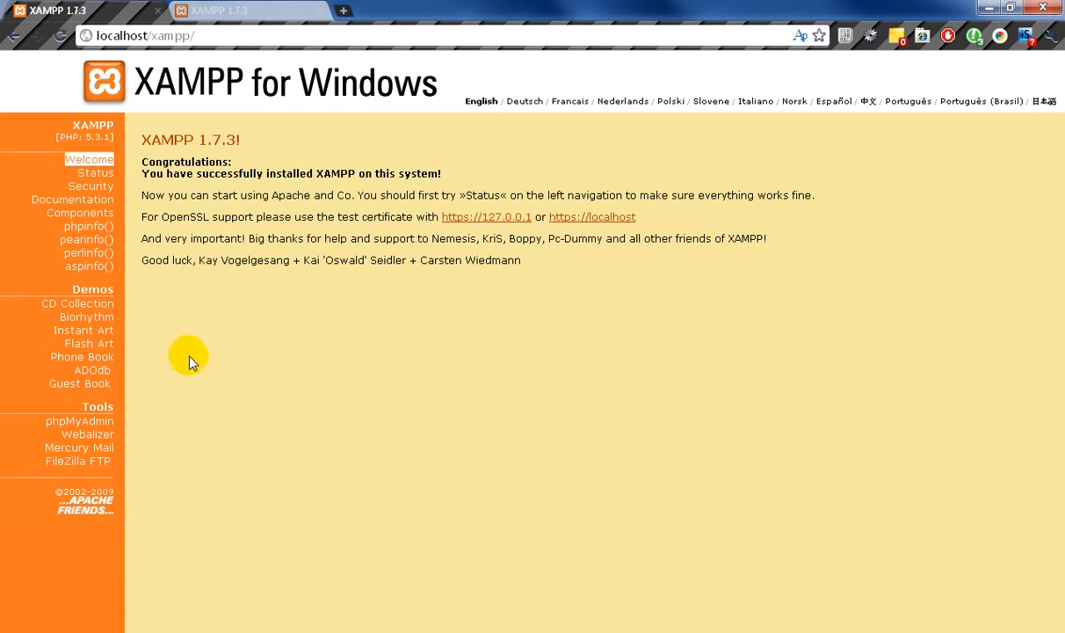
- View the XAMPP Status and phpinfo() pages, and return to the Welcome page
click(104, 175)
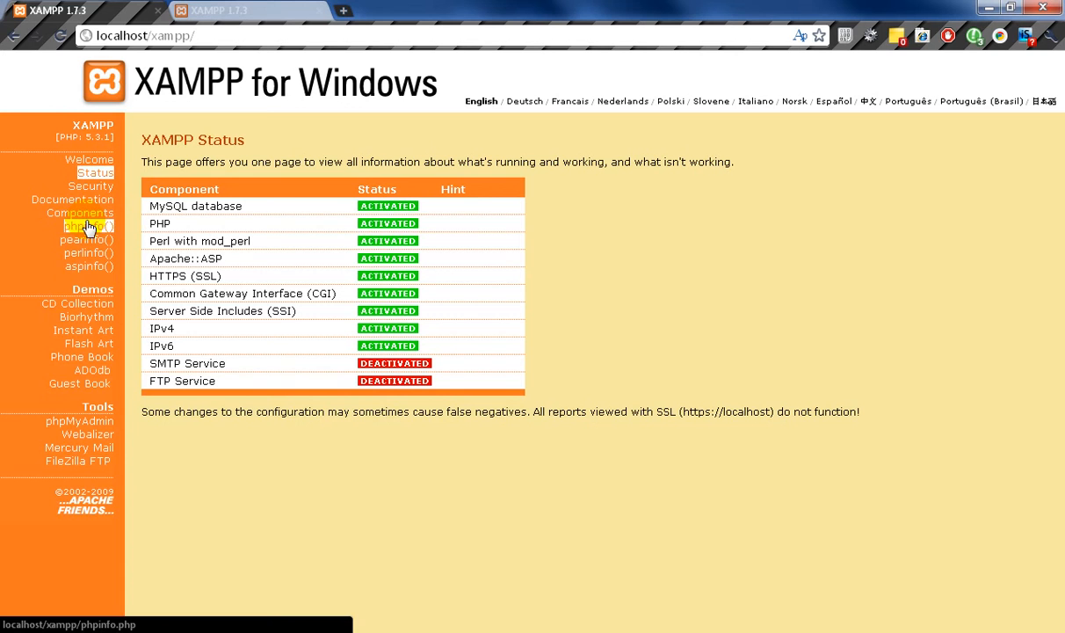
click(99, 225)
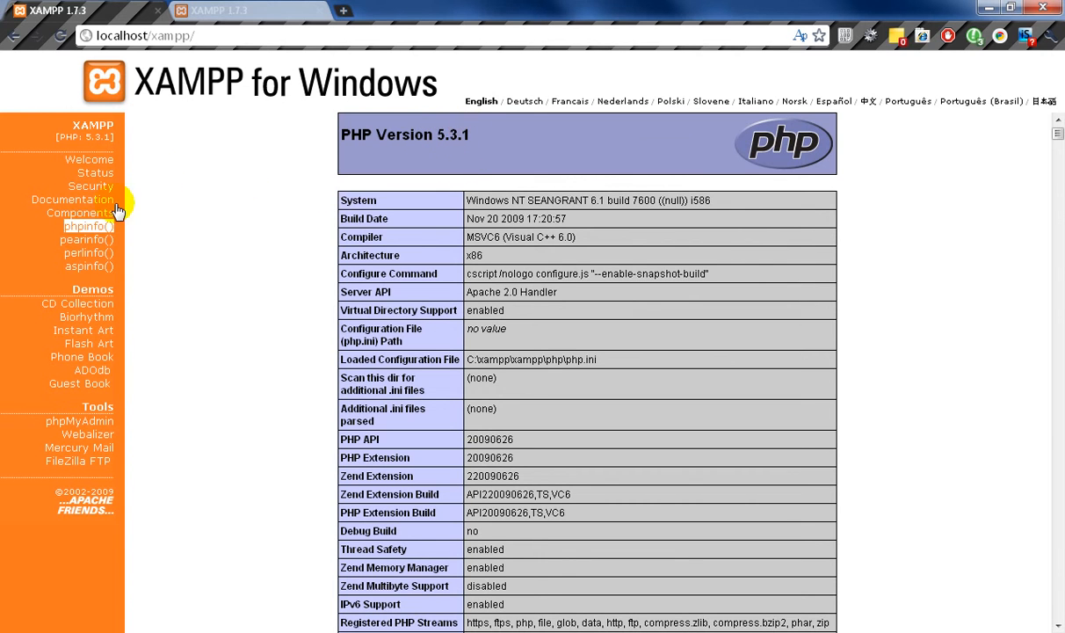
click(86, 166)
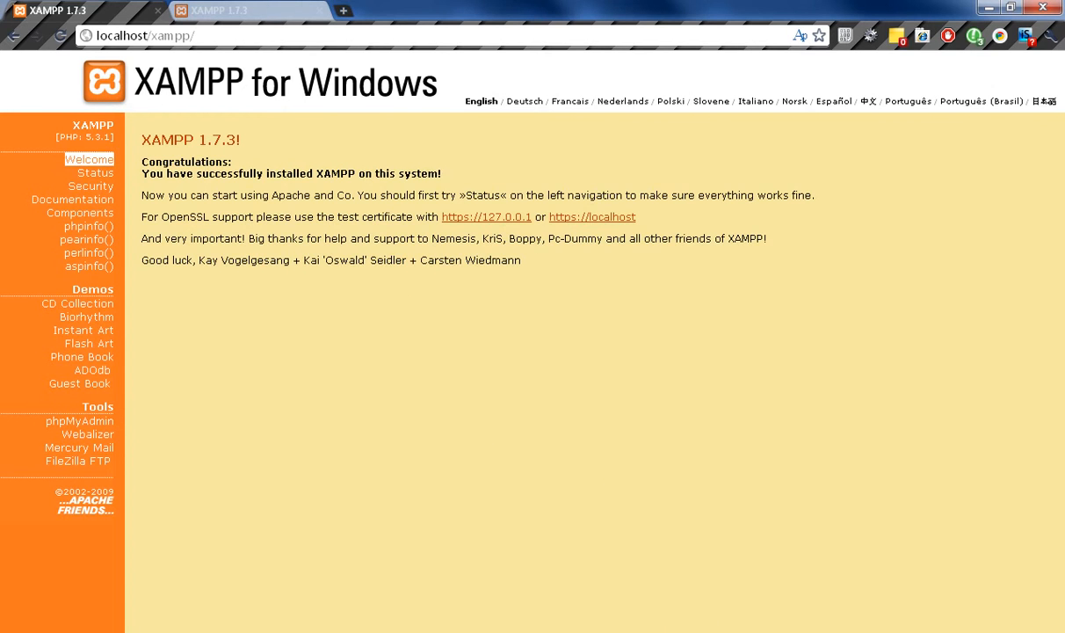
- Minimize the XAMPP Control Panel and select the xampp/ part of the localhost address in Chrome
key(alt+Tab)
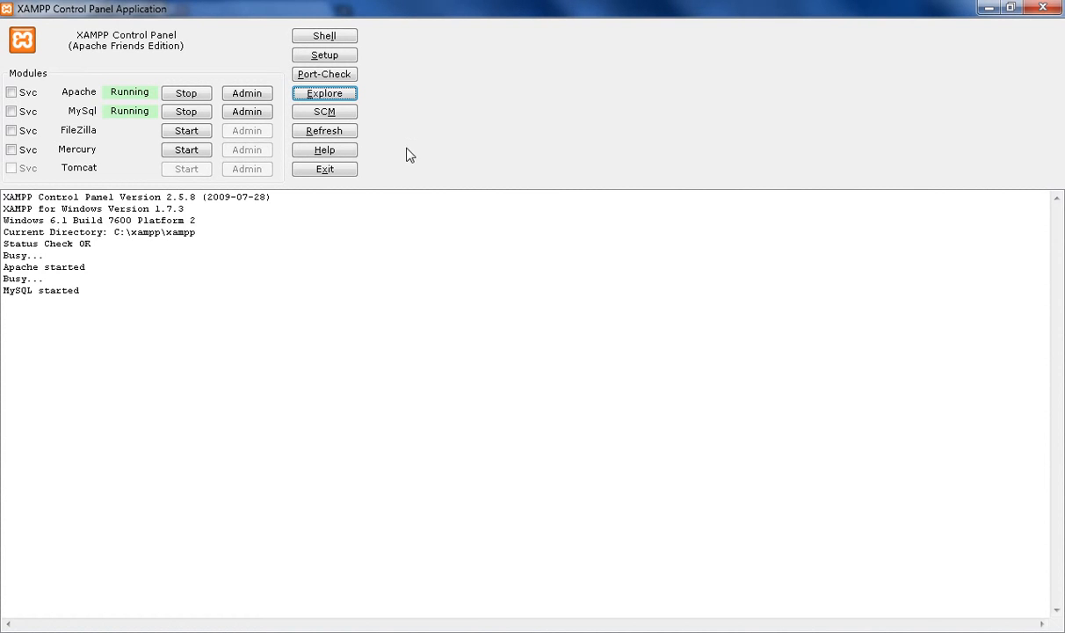
click(988, 8)
drag(196, 35, 156, 37)
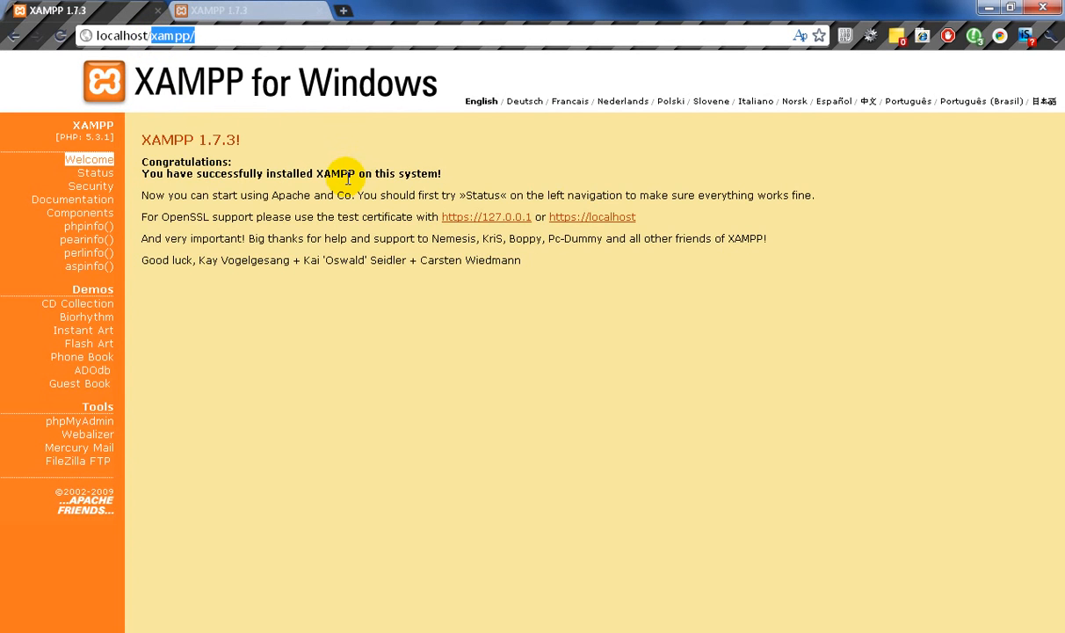
- Switch to the Windows Explorer window showing the htdocs folder
key(alt+Tab)
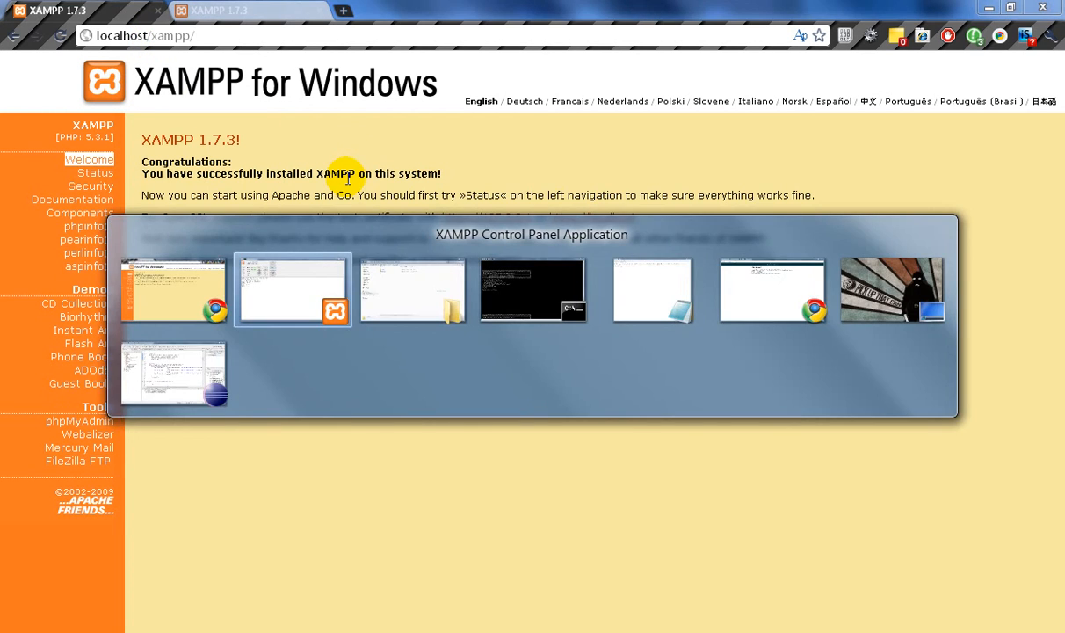
key(alt+Tab)
key(alt+Tab)
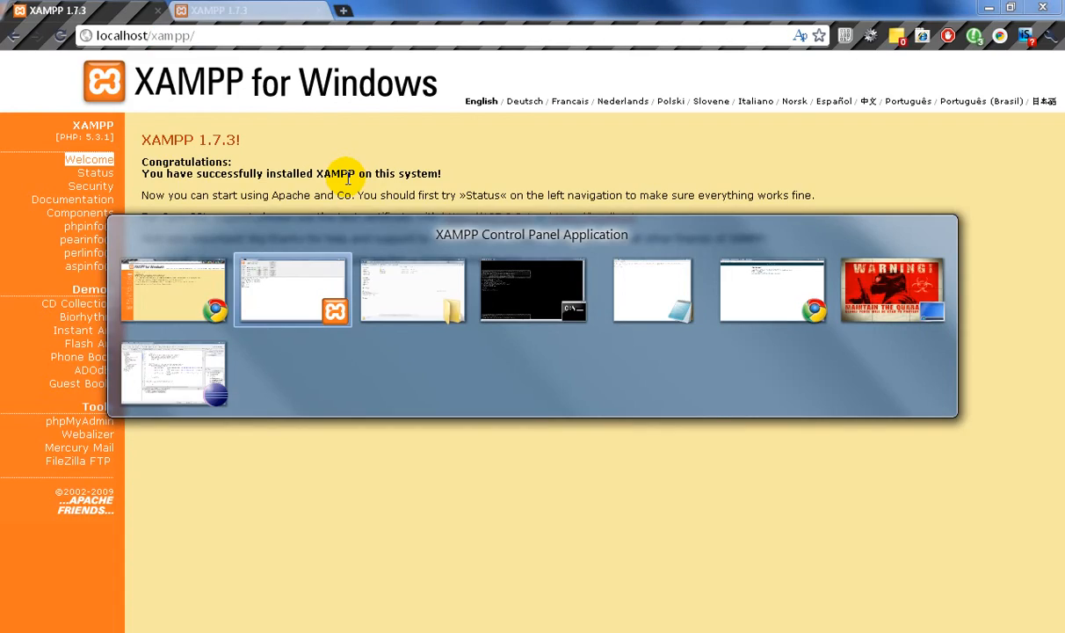
key(alt+Tab)
key(alt+Tab)
key(alt+Tab)
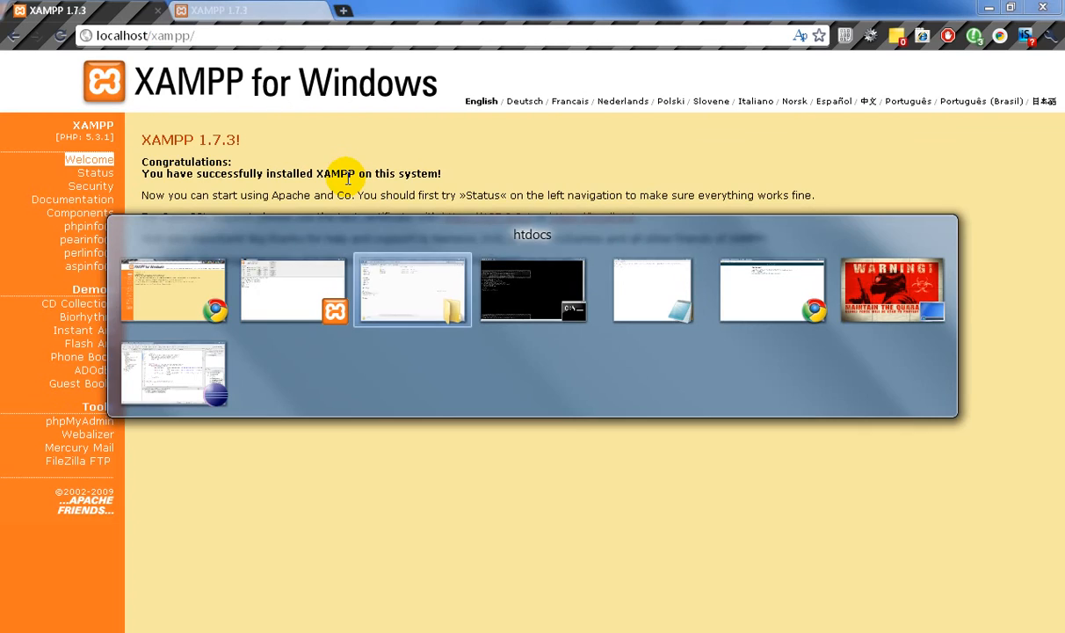
key(Tab)
key(Tab)
key(Tab)
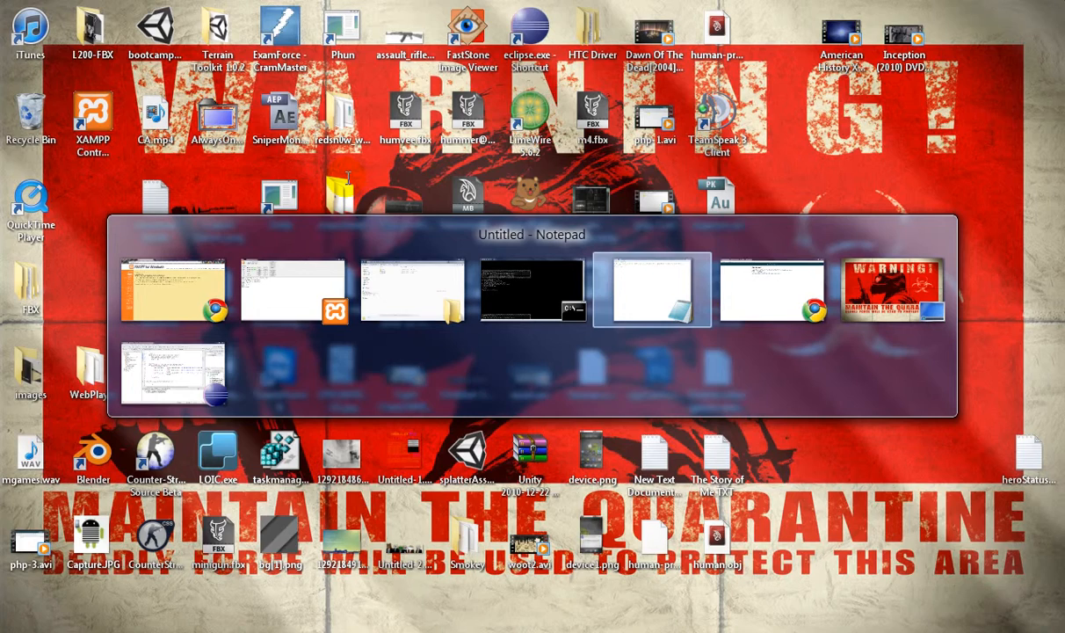
key(Tab)
key(Tab)
key(Tab)
key(Tab)
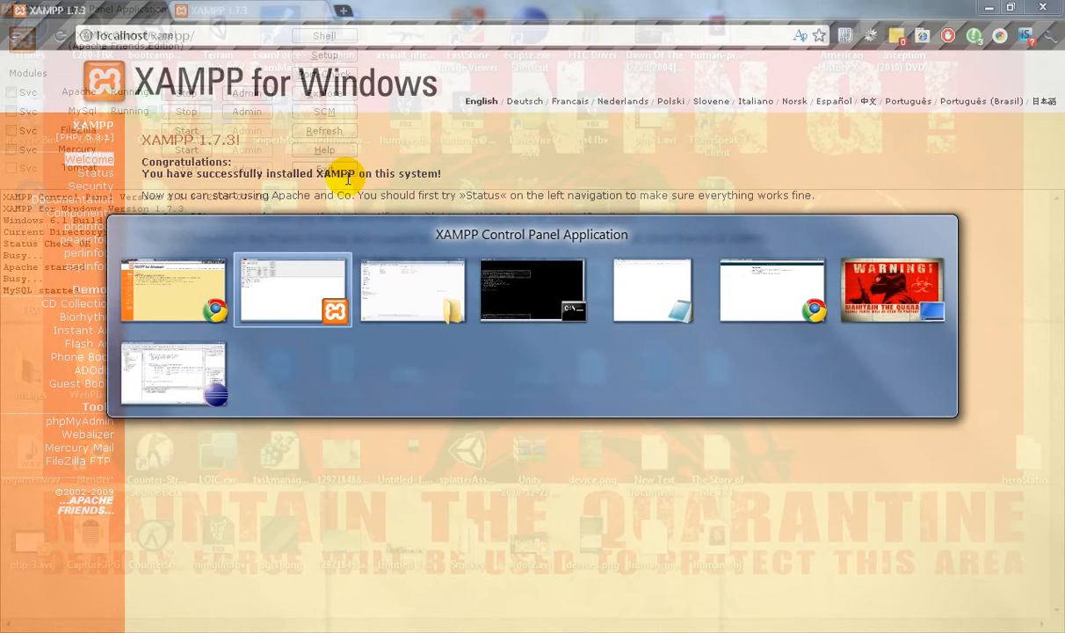
key(Tab)
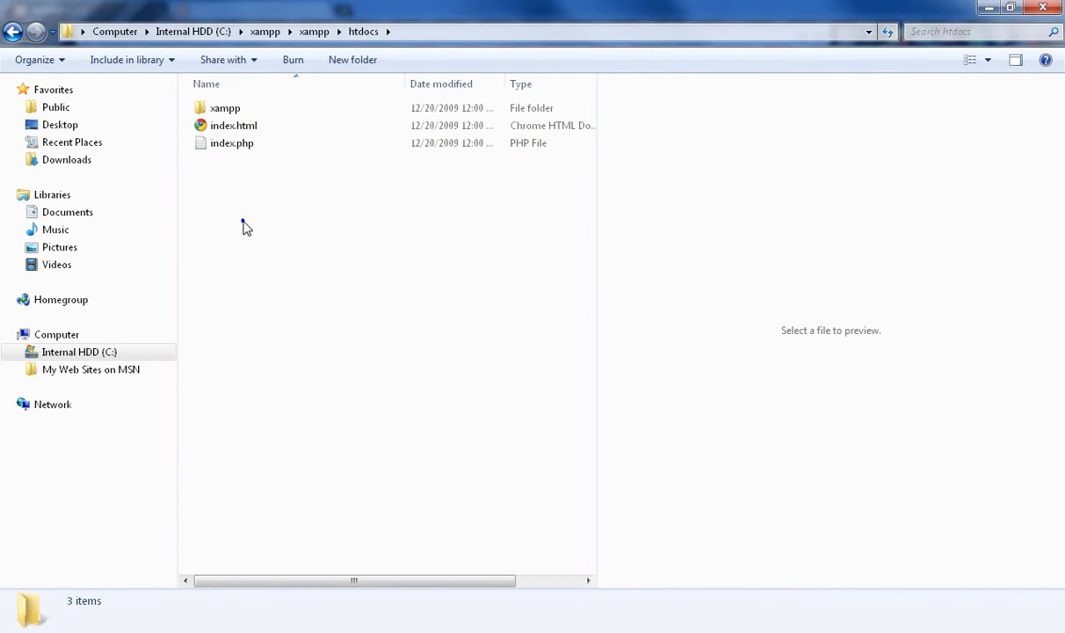
- Return from the htdocs folder to the Chrome window showing localhost/xampp/
right_click(242, 219)
click(237, 208)
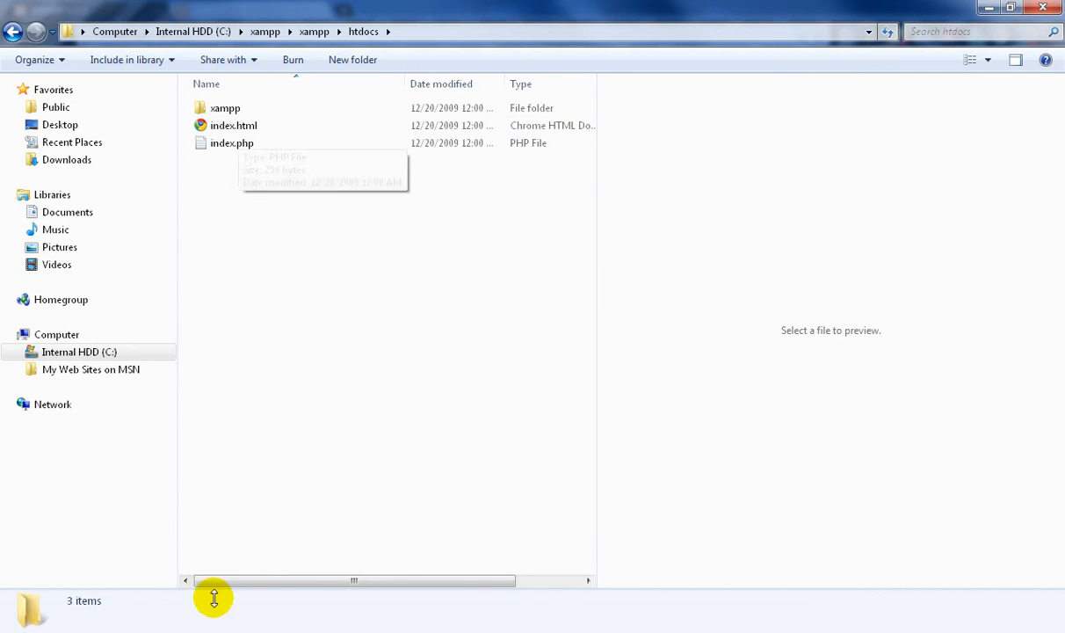
mouse_move(199, 619)
click(145, 510)
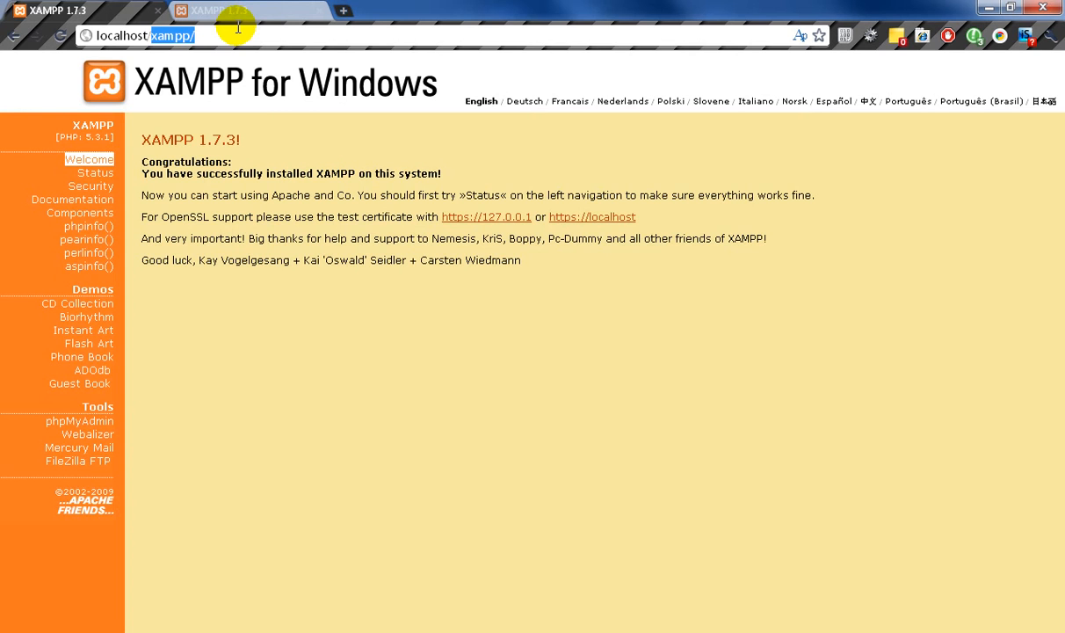
- Load localhost/index.php in the browser by replacing the xampp/ part of the address
text(index.ph)
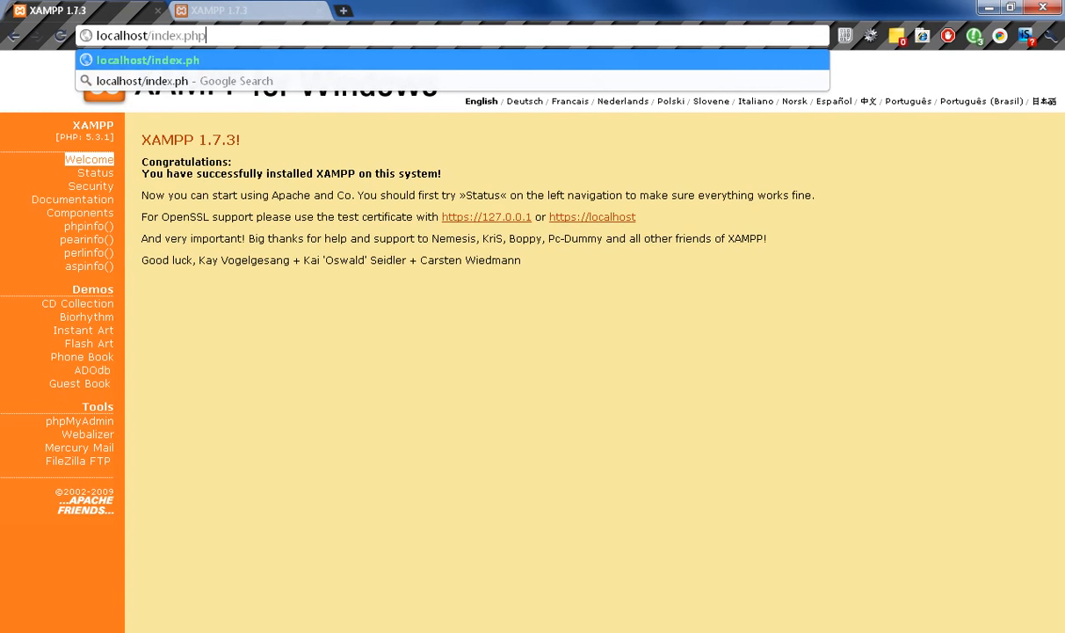
text(p)
key(Return)
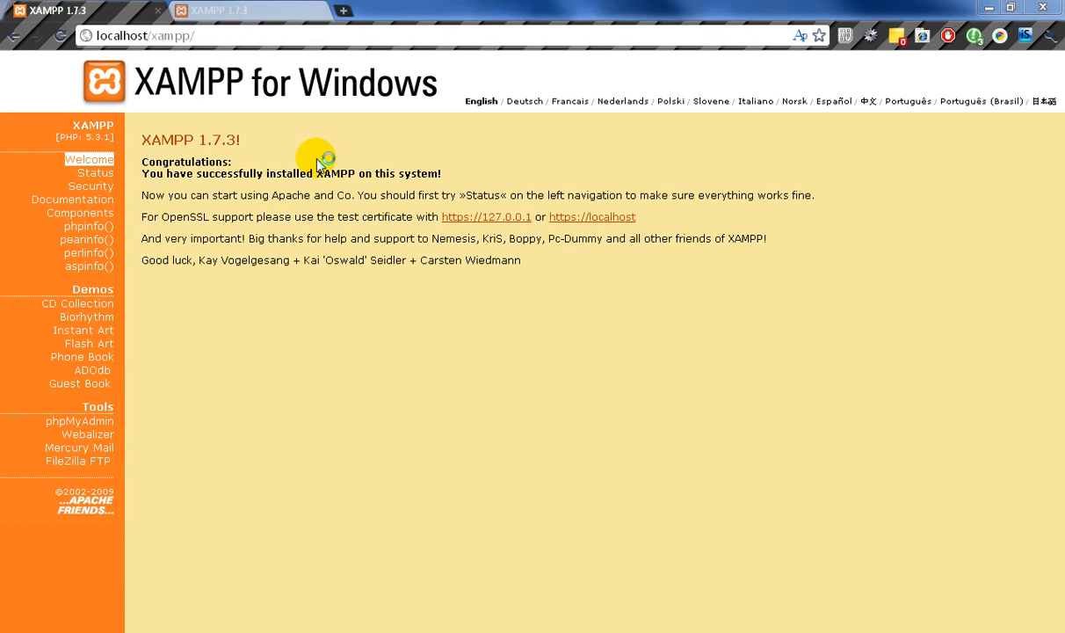
- Switch to the htdocs folder in Windows Explorer, preview index.php, and view the item types available for creating a new file
key(alt+Tab)
click(251, 145)
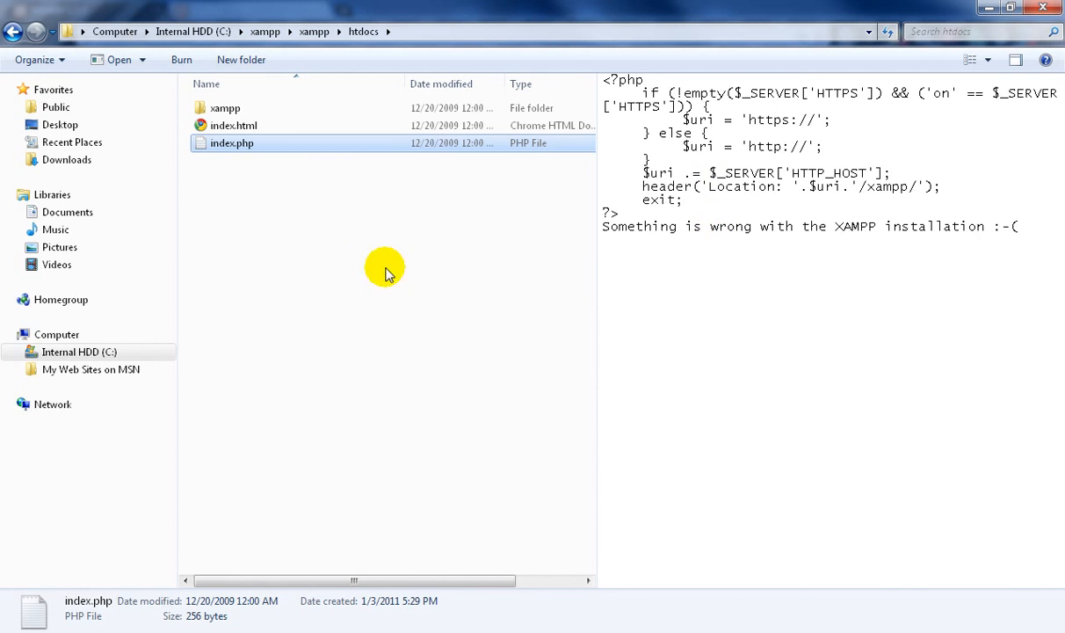
right_click(303, 204)
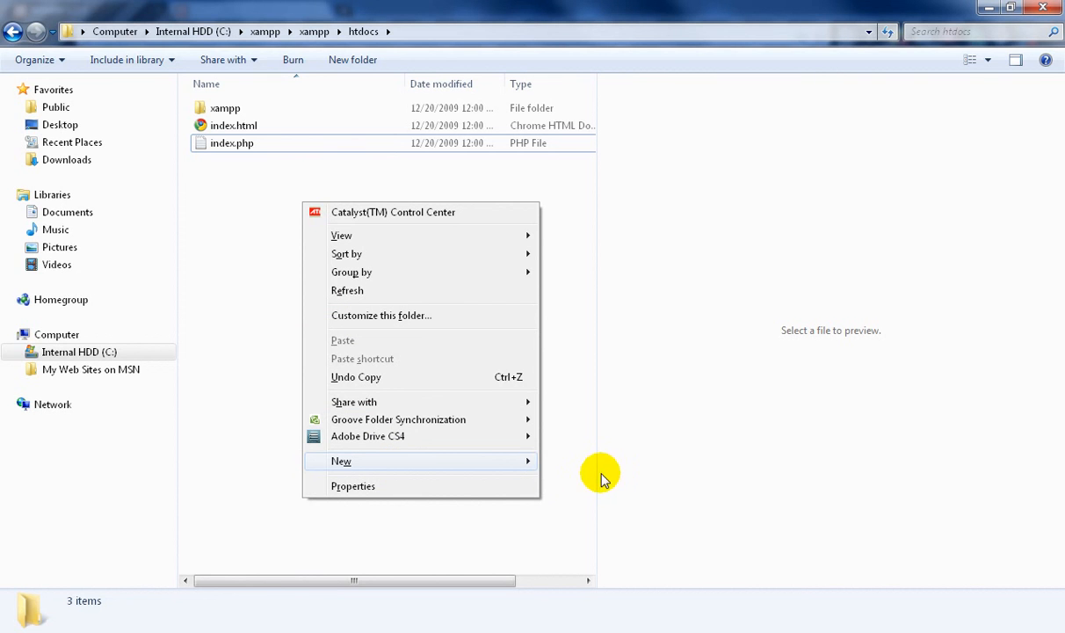
mouse_move(522, 466)
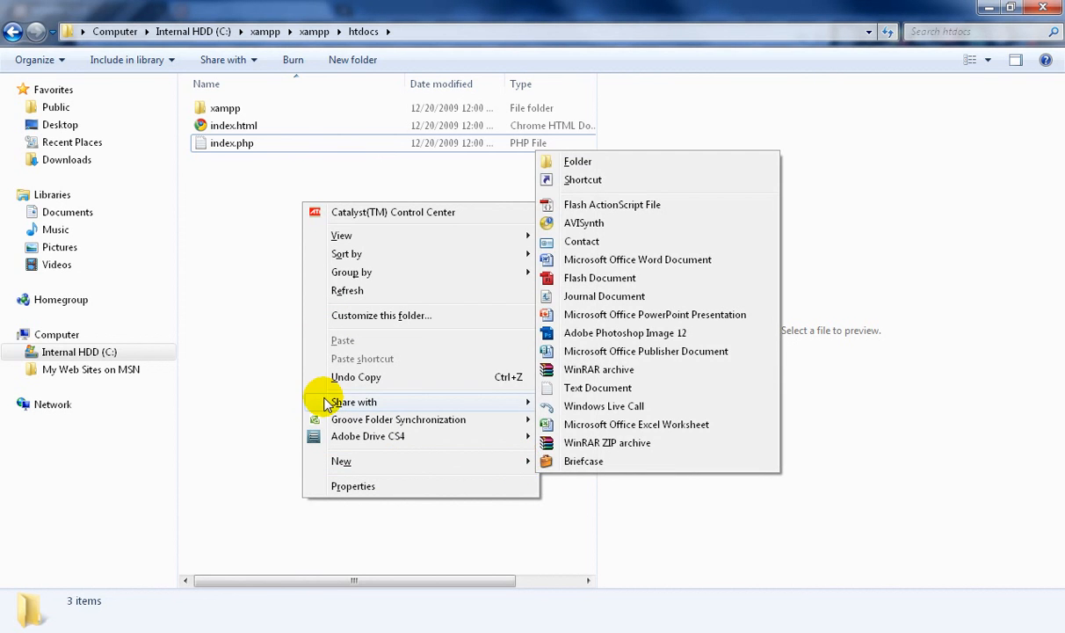
click(249, 263)
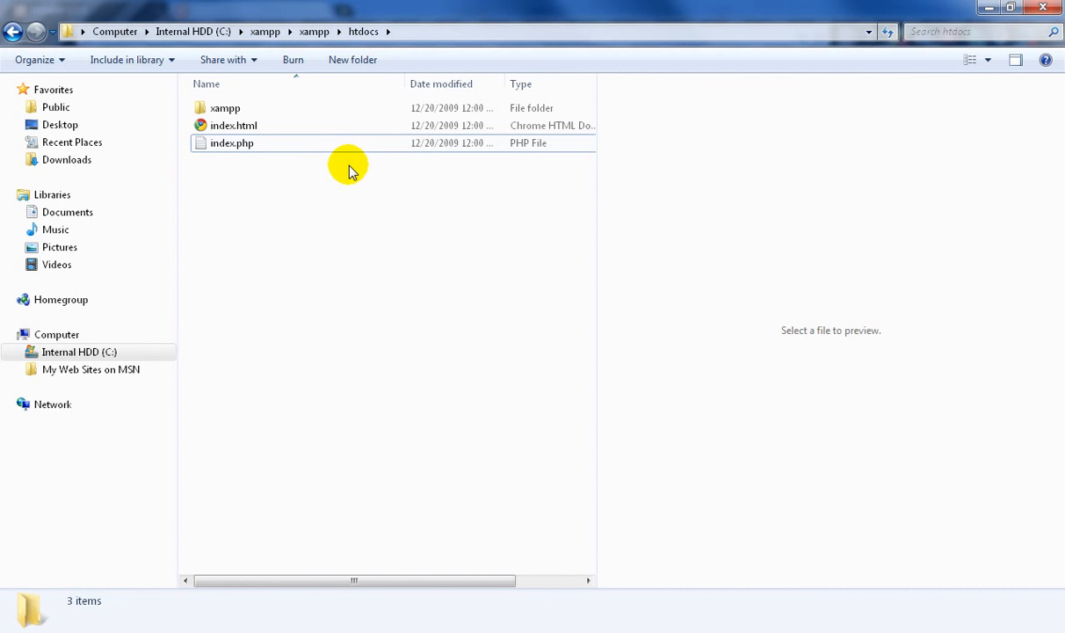
- Return to the first XAMPP tab in Chrome, and switch to the XAMPP Control Panel
key(alt+Tab)
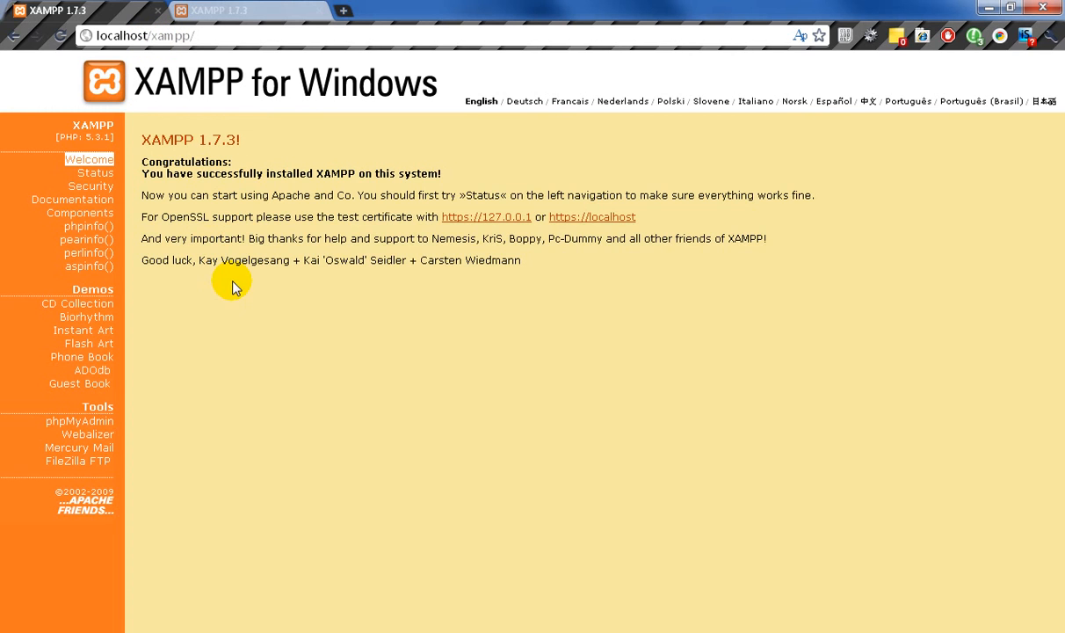
click(215, 11)
click(114, 12)
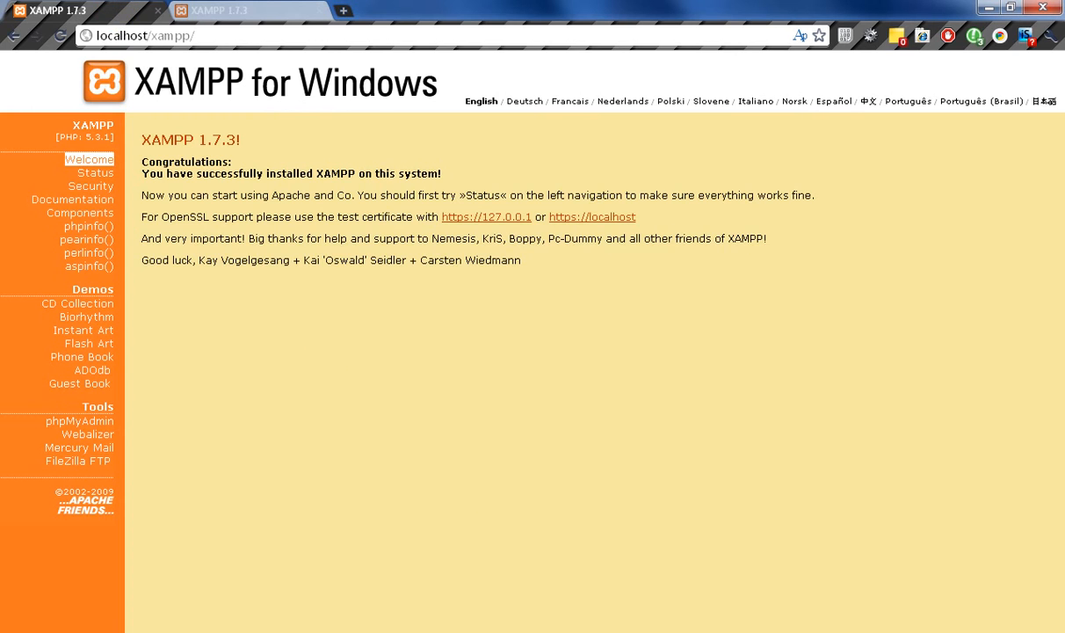
click(640, 632)
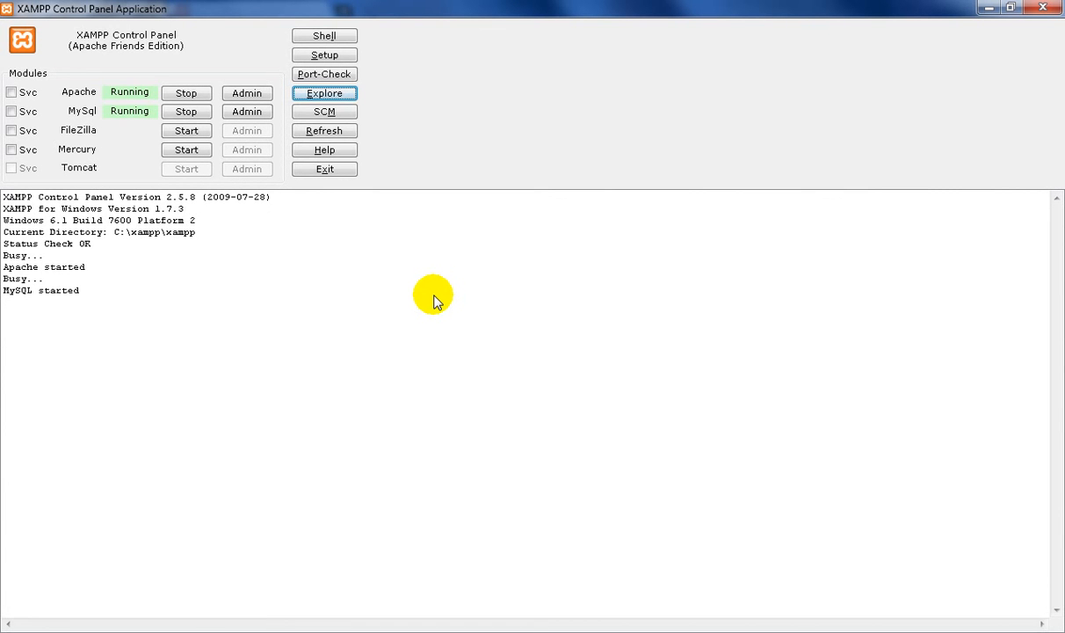